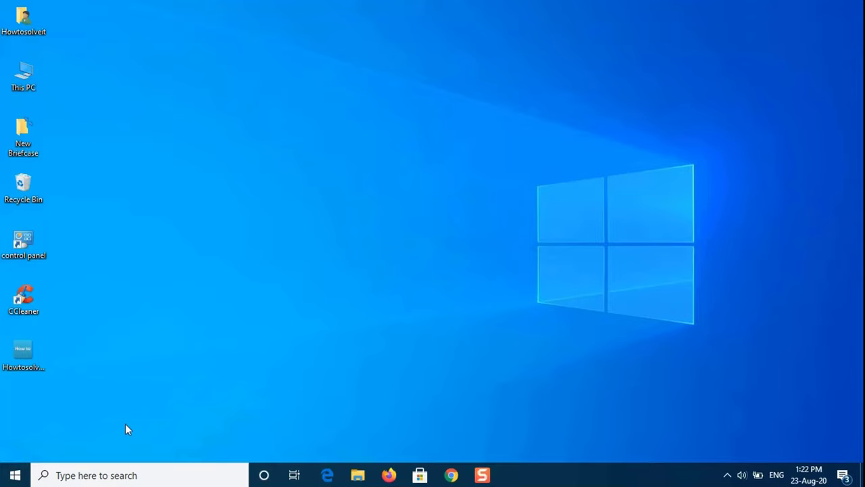
# Search for 'services' and run Services as administrator.
pyautogui.click(113, 475)
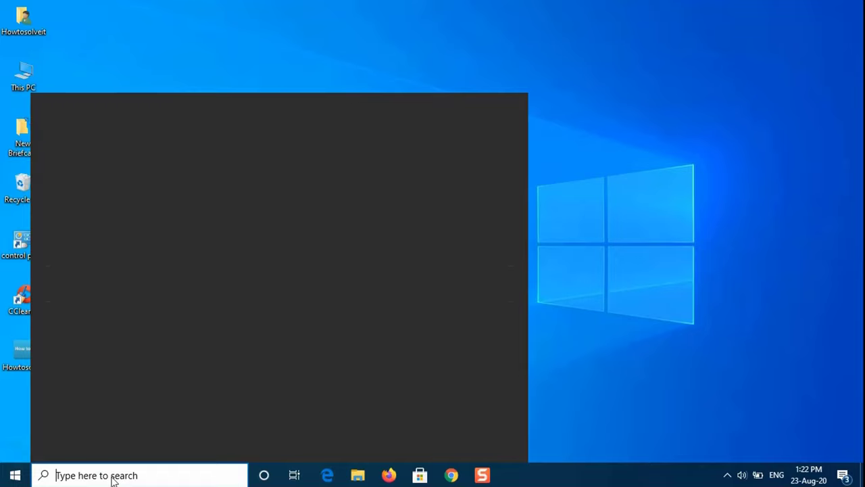
pyautogui.write('services')
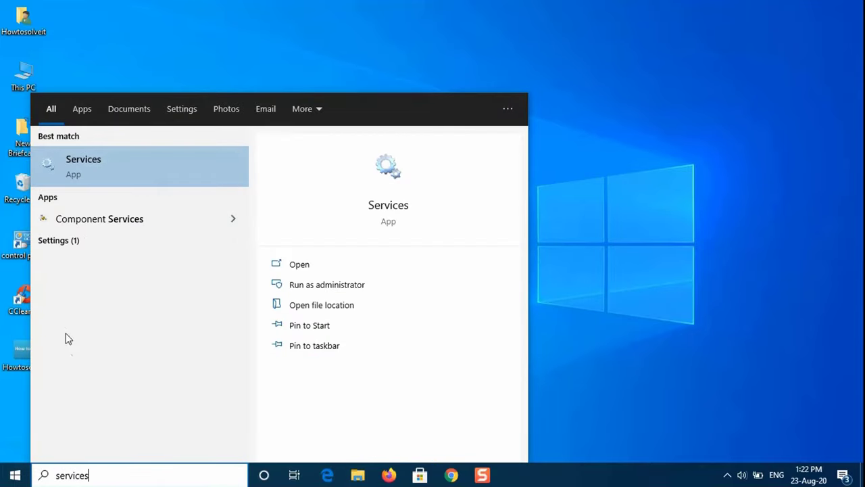
pyautogui.click(329, 286)
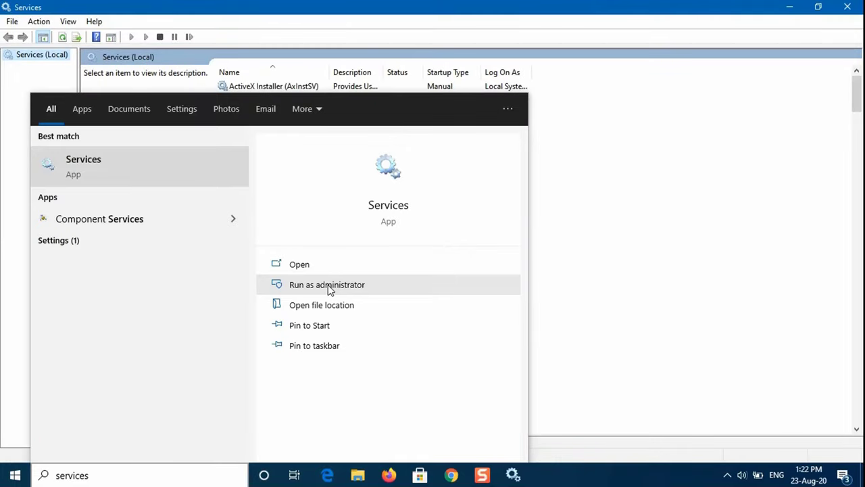
pyautogui.click(372, 23)
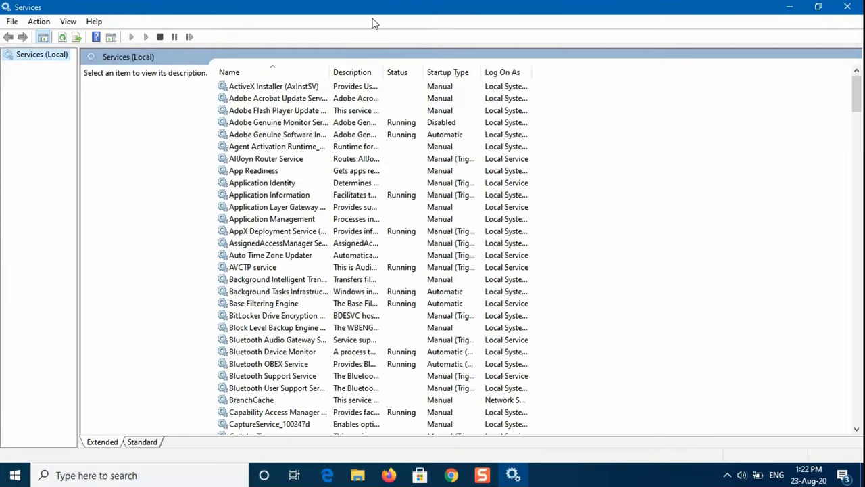
# Find the WLAN AutoConfig service in the list and bring up its actions menu.
pyautogui.click(233, 159)
pyautogui.press('w')
pyautogui.scroll(-7, 263, 191)
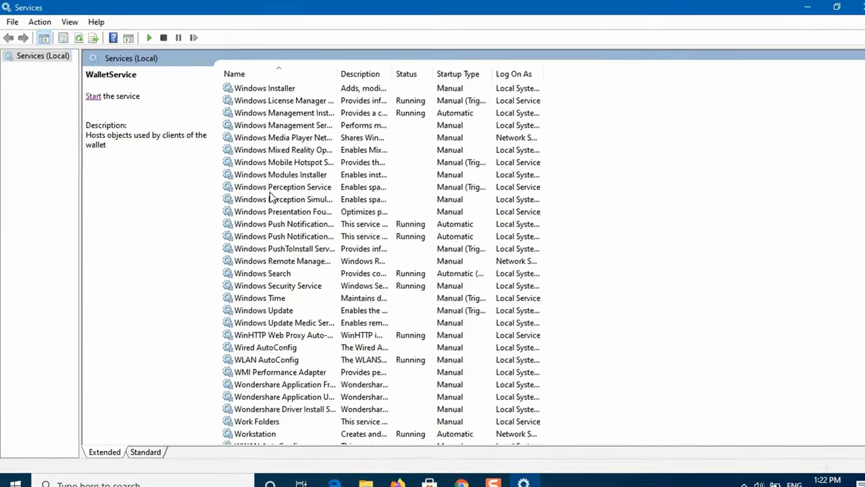
pyautogui.scroll(-2, 264, 277)
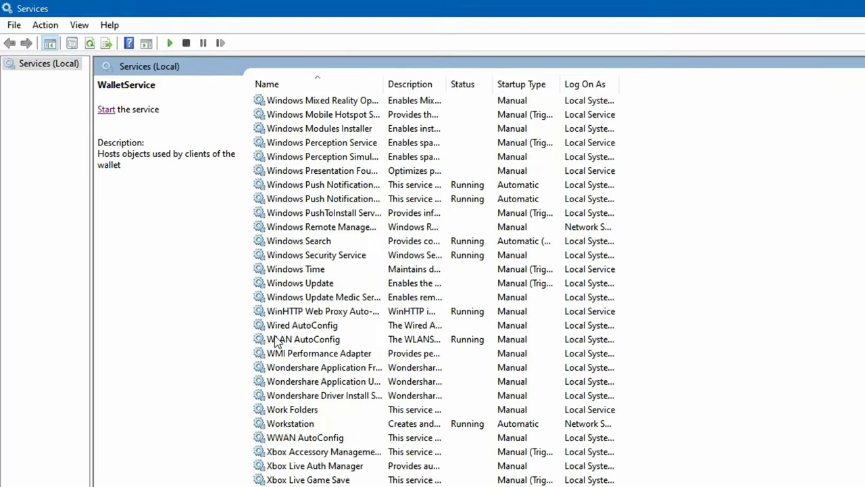
pyautogui.click(248, 300)
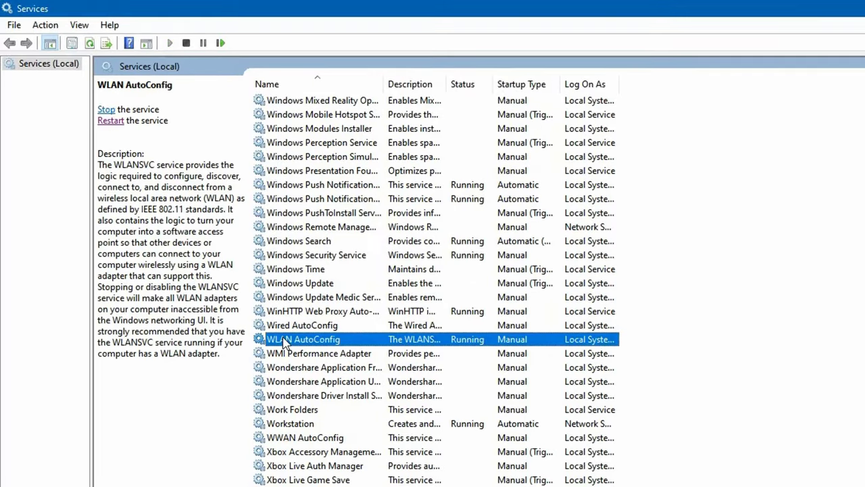
pyautogui.rightClick(345, 345)
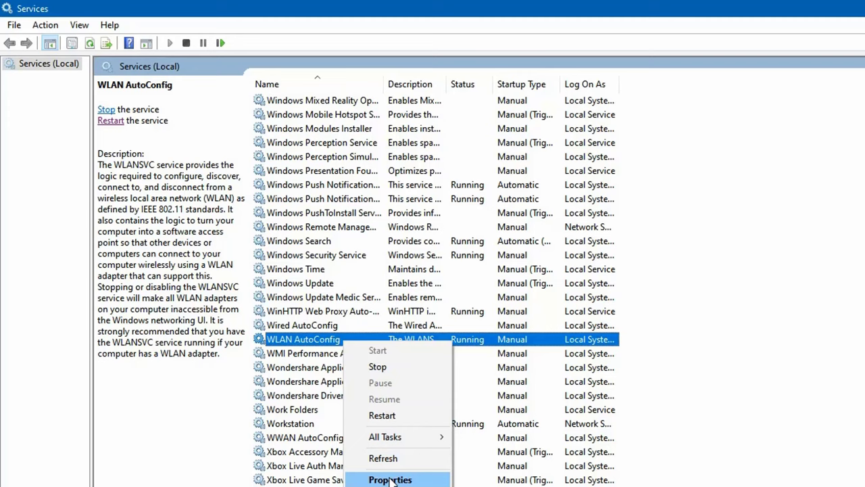
# Set WLAN AutoConfig's startup type to Automatic, apply it, and restart the service.
pyautogui.click(391, 478)
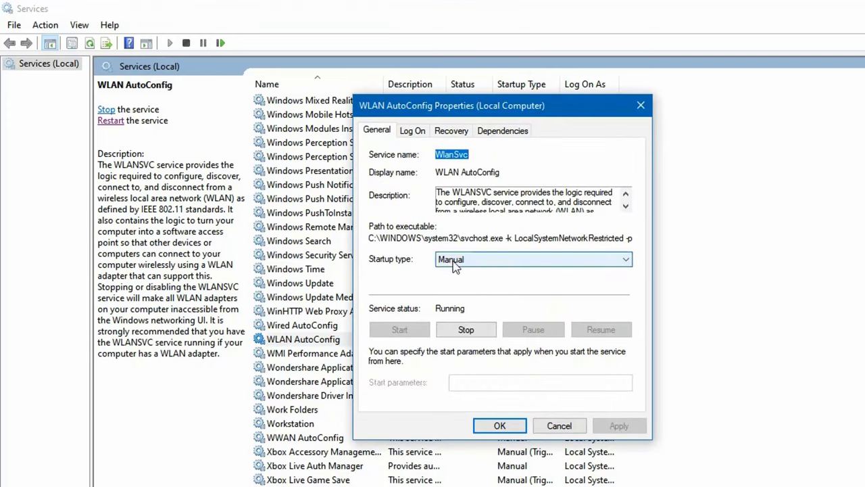
pyautogui.click(480, 265)
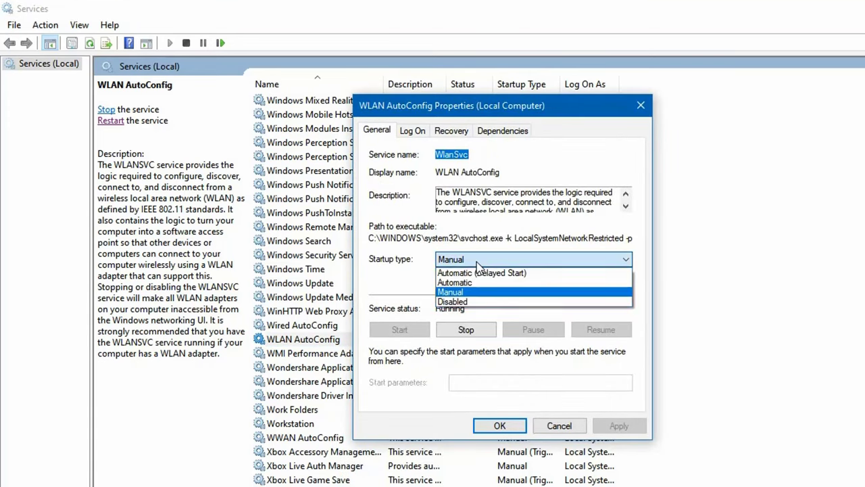
pyautogui.click(467, 283)
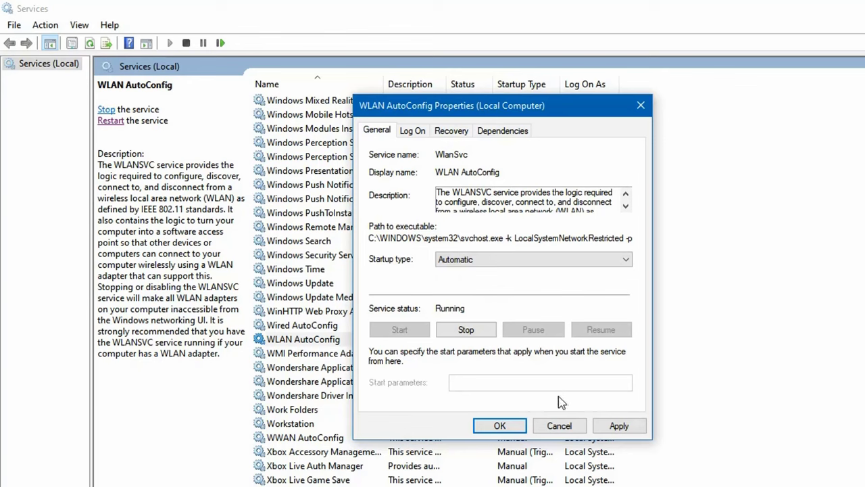
pyautogui.click(617, 427)
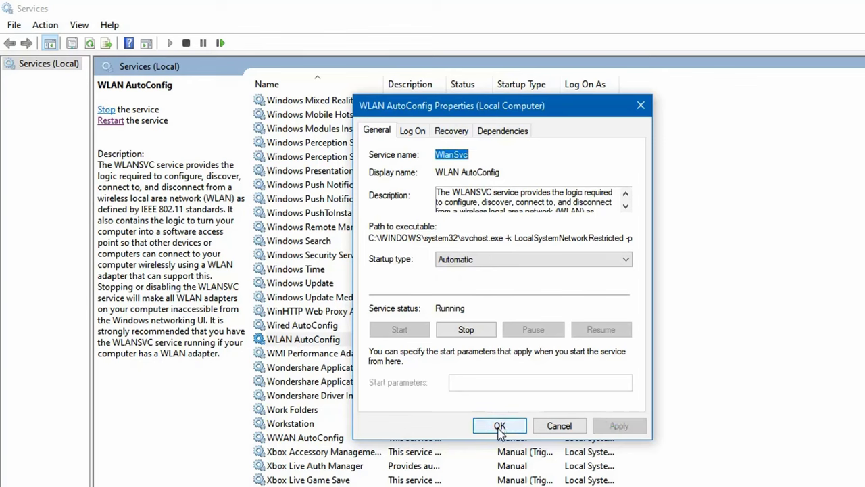
pyautogui.click(500, 428)
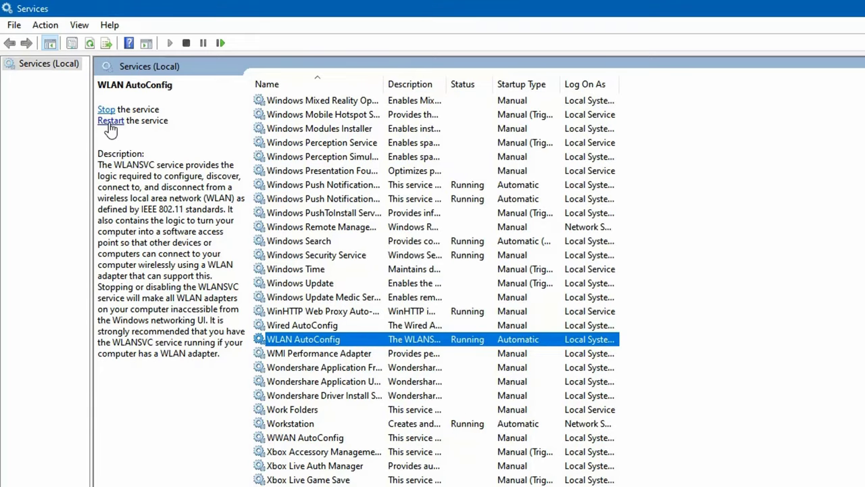
pyautogui.click(109, 122)
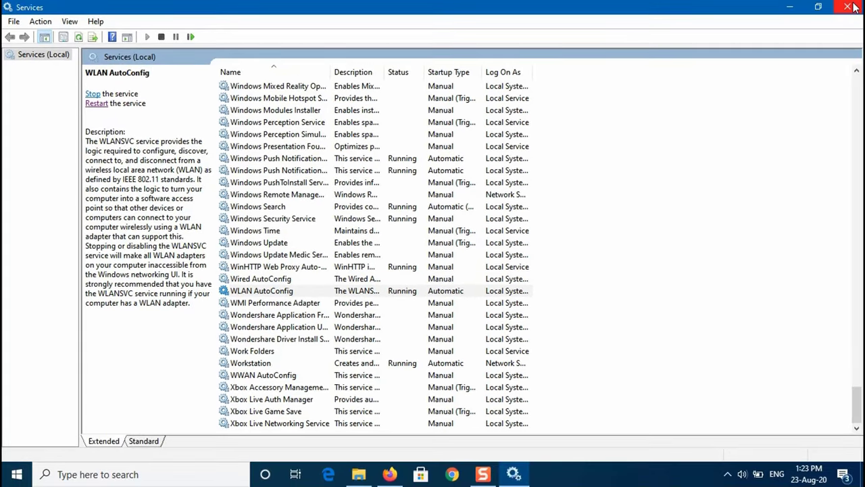
# Close the Services window.
pyautogui.click(855, 7)
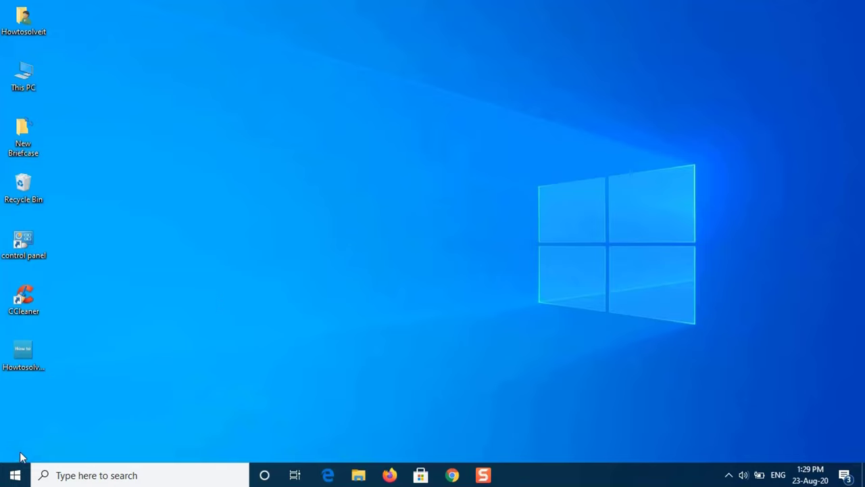
# From the Win+X menu open Device Manager and start updating the Intel Centrino Advanced-N 6230 driver.
pyautogui.rightClick(15, 475)
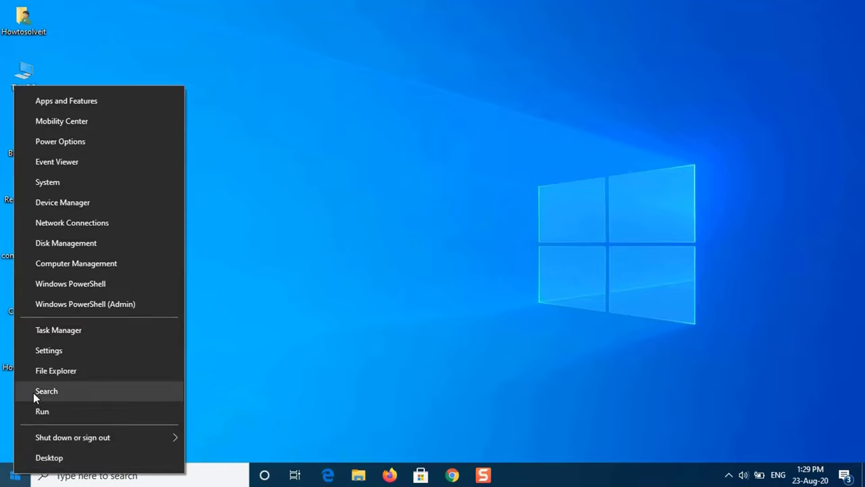
pyautogui.click(52, 200)
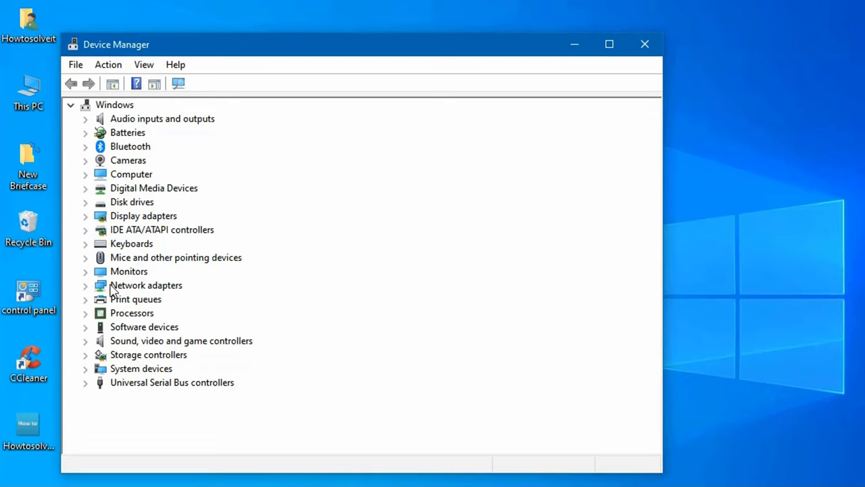
pyautogui.click(86, 286)
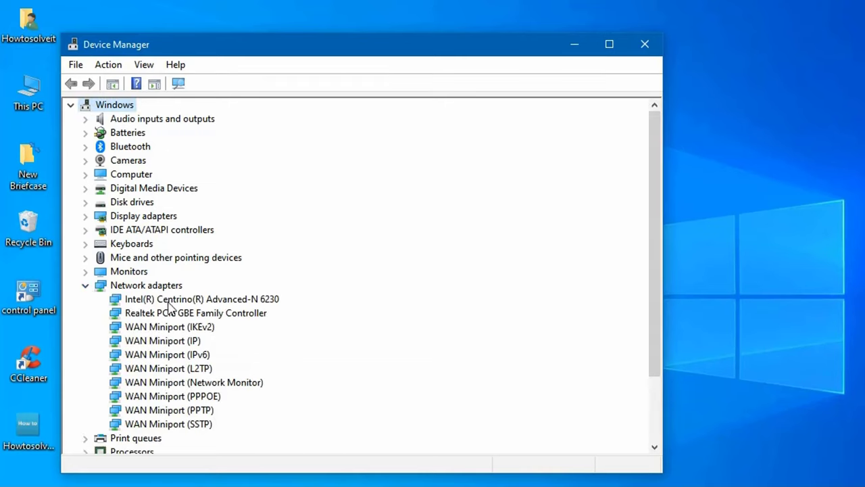
pyautogui.click(171, 302)
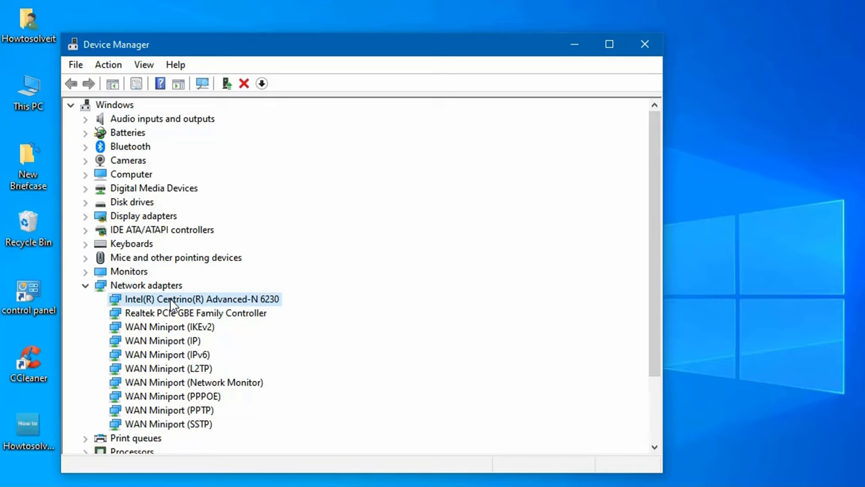
pyautogui.rightClick(173, 304)
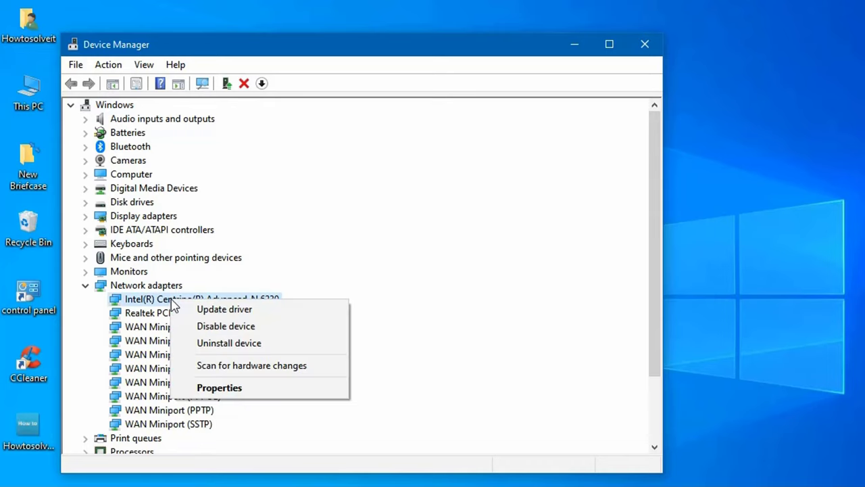
pyautogui.click(228, 310)
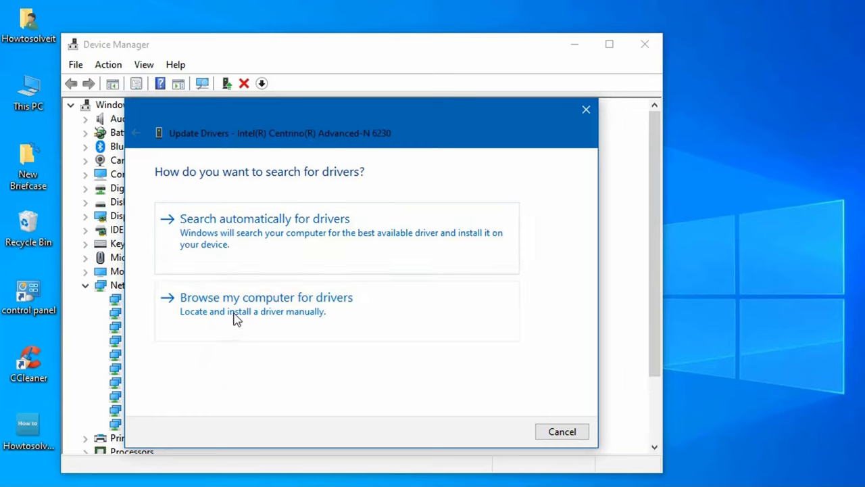
# Install the Intel-supplied 6230 driver from those on the computer, then close the wizard and Device Manager.
pyautogui.click(255, 312)
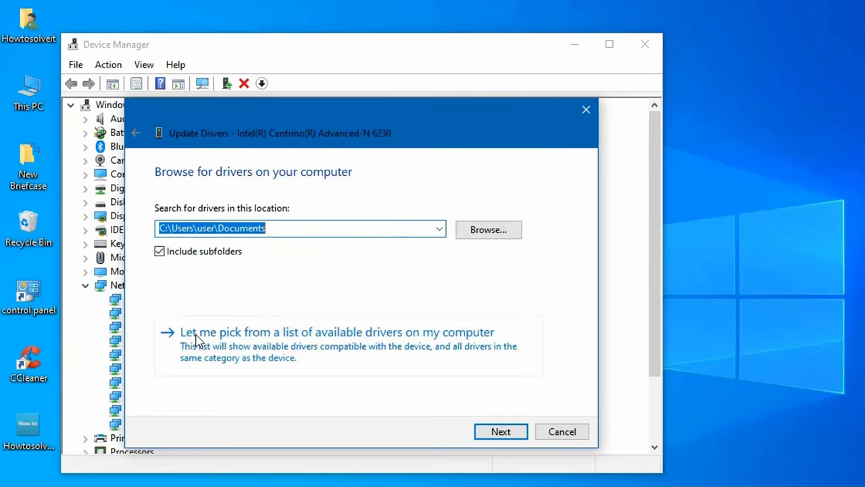
pyautogui.click(285, 348)
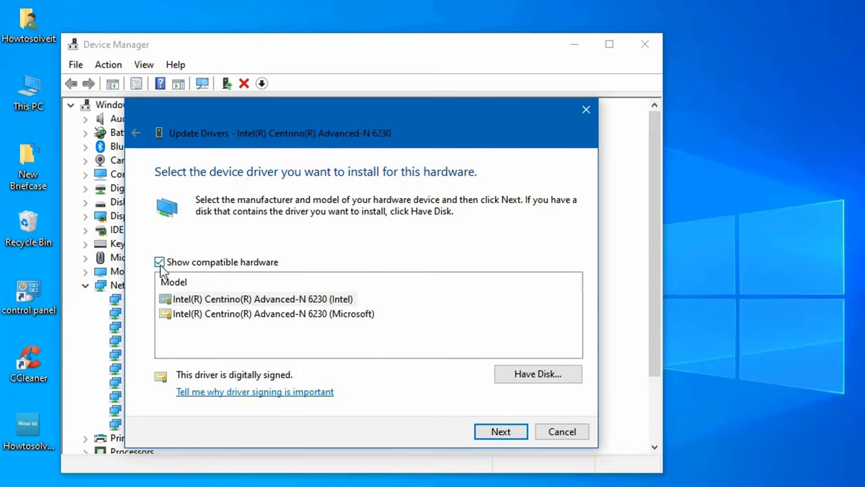
pyautogui.click(225, 302)
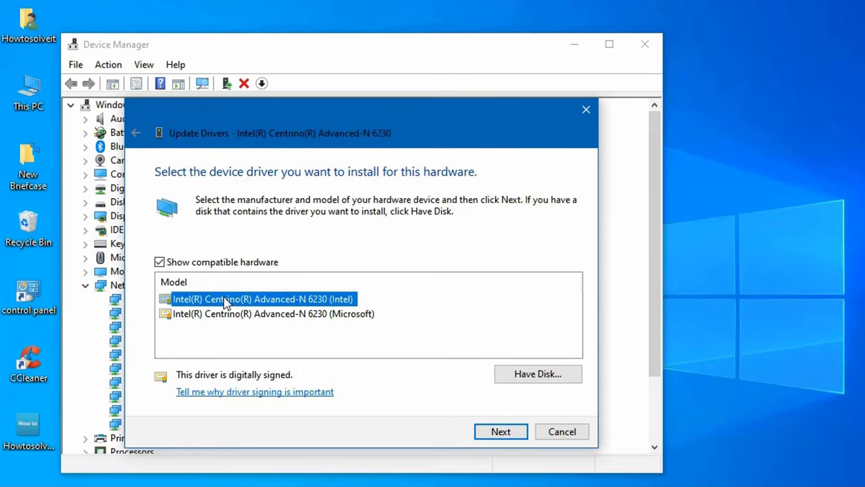
pyautogui.click(484, 430)
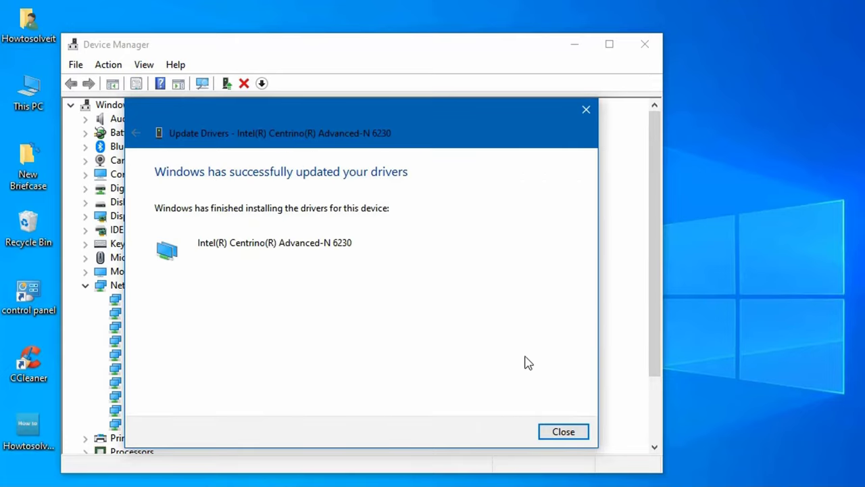
pyautogui.click(560, 432)
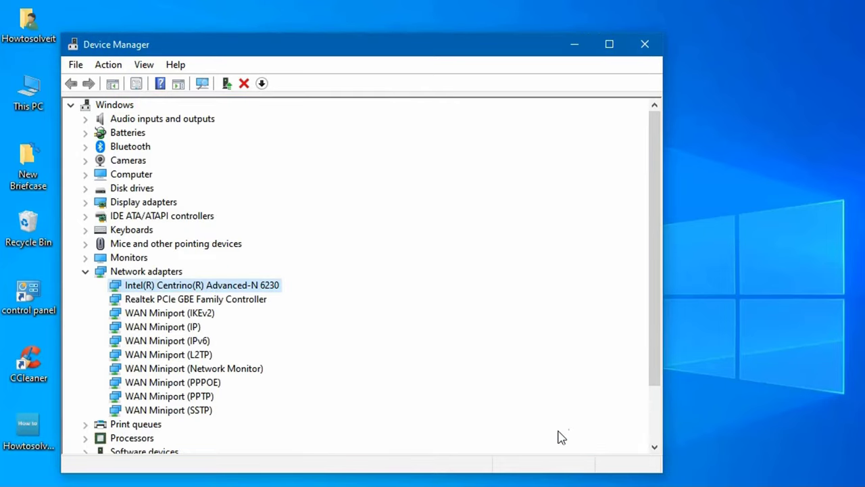
pyautogui.click(640, 47)
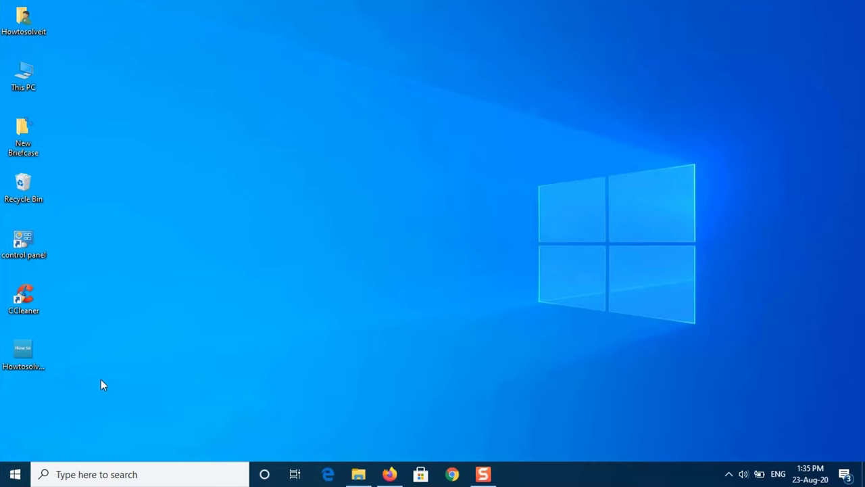
# Reopen Device Manager and uninstall the Intel Centrino Advanced-N 6230 adapter under Network adapters.
pyautogui.rightClick(17, 476)
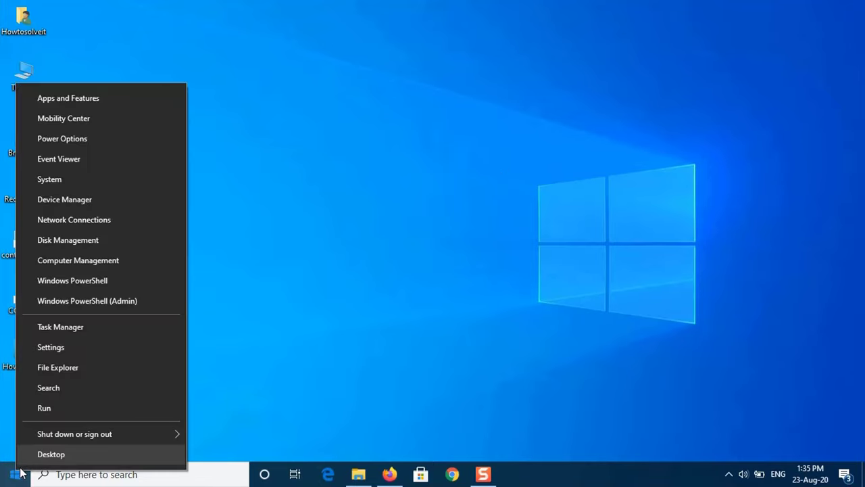
pyautogui.click(63, 202)
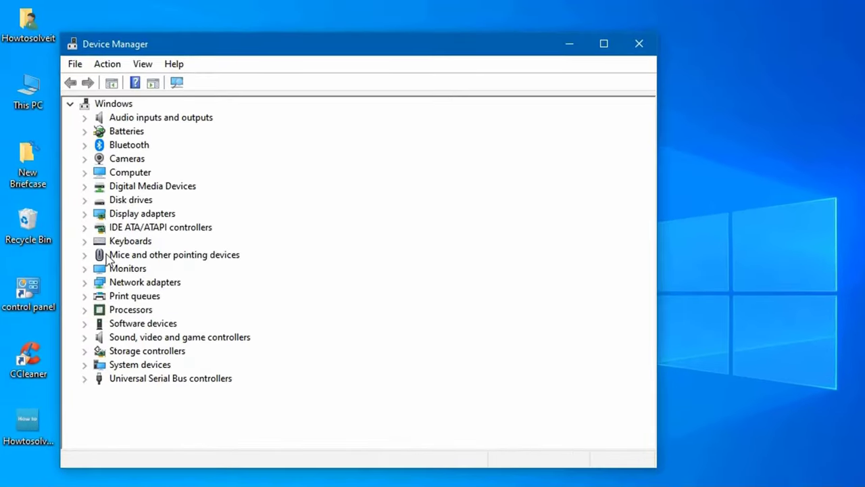
pyautogui.click(84, 282)
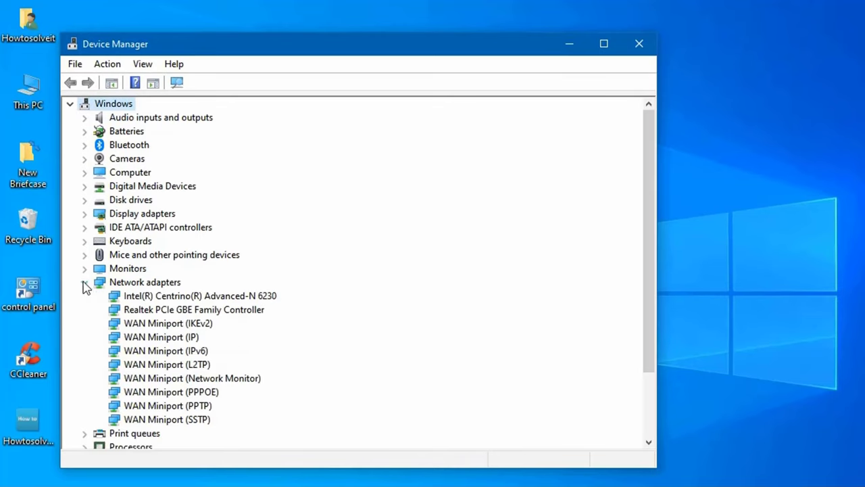
pyautogui.click(181, 298)
pyautogui.rightClick(181, 300)
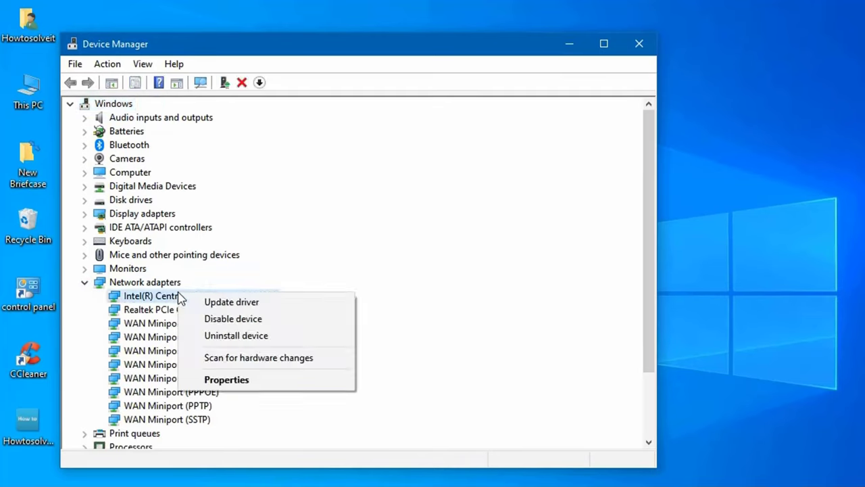
pyautogui.click(227, 337)
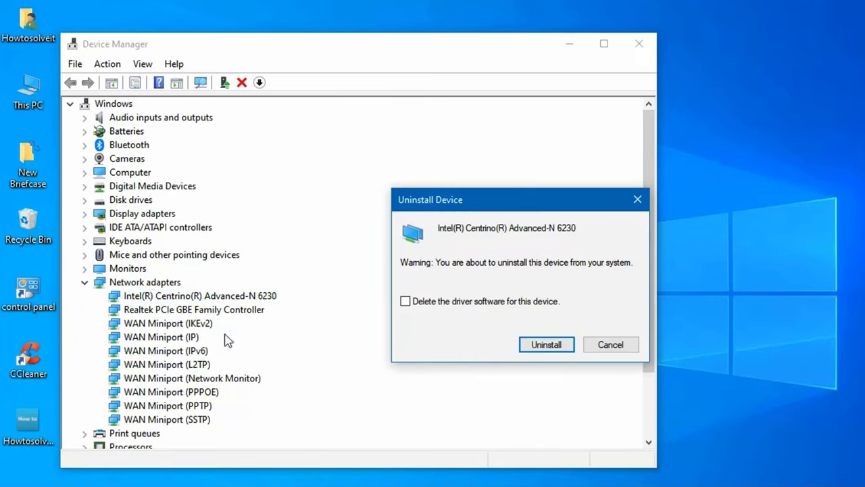
pyautogui.click(541, 345)
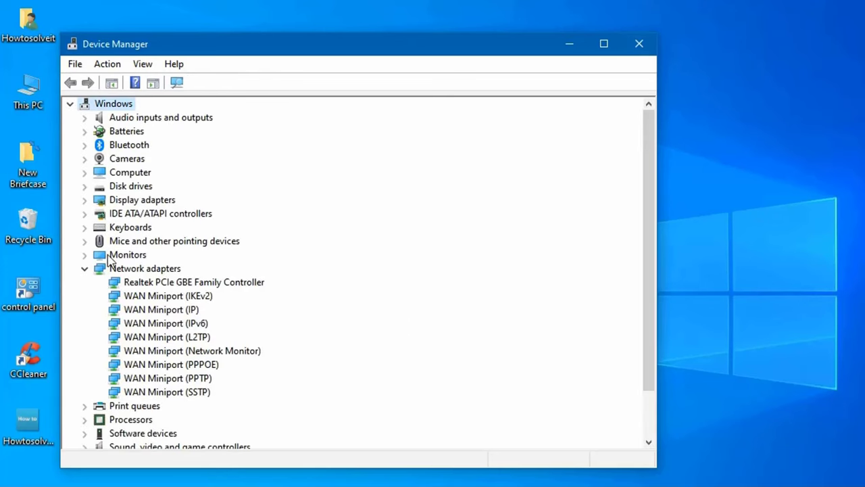
# Scan for hardware changes so the Intel adapter reinstalls, then close Device Manager.
pyautogui.click(129, 269)
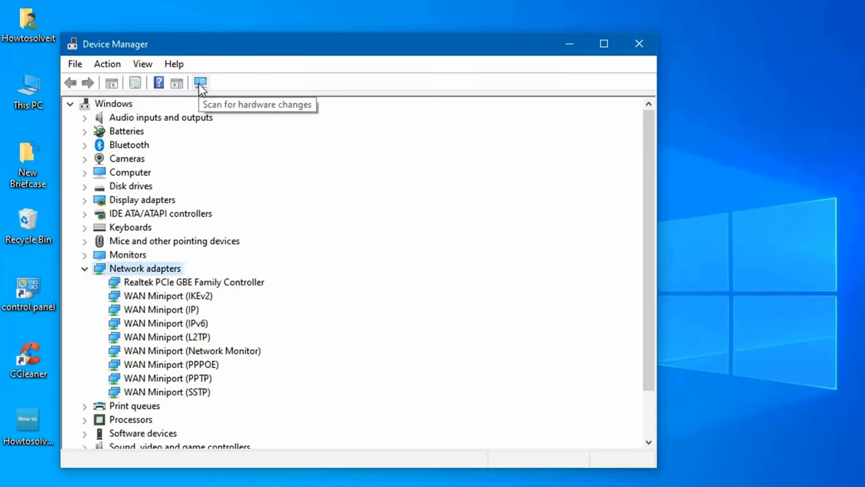
pyautogui.click(200, 84)
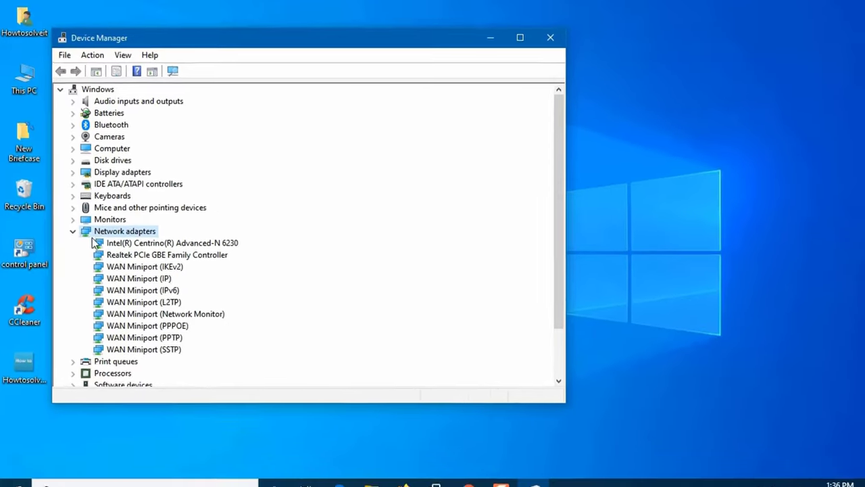
pyautogui.click(83, 268)
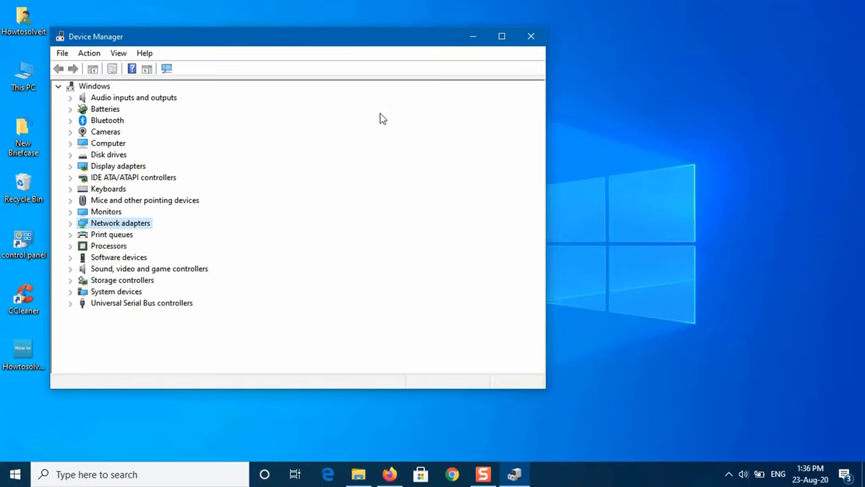
pyautogui.click(531, 36)
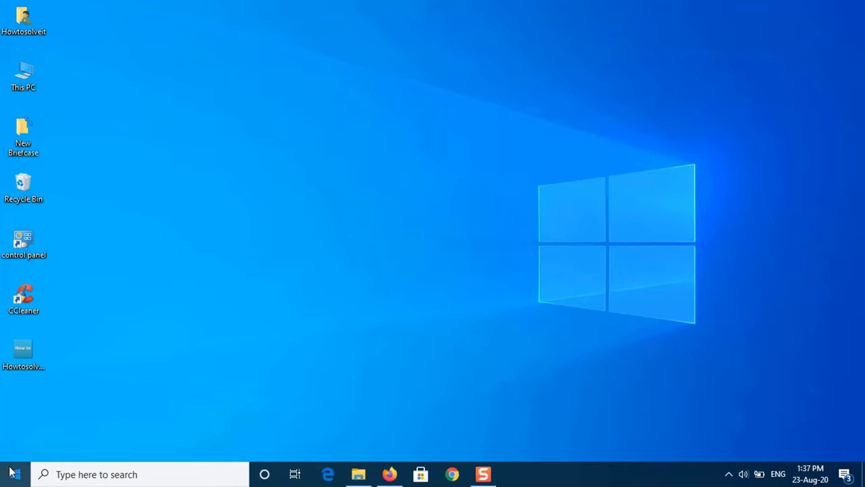
# Untick 'allow the computer to turn off this device to save power' for the Intel Centrino adapter, then close Device Manager.
pyautogui.rightClick(15, 473)
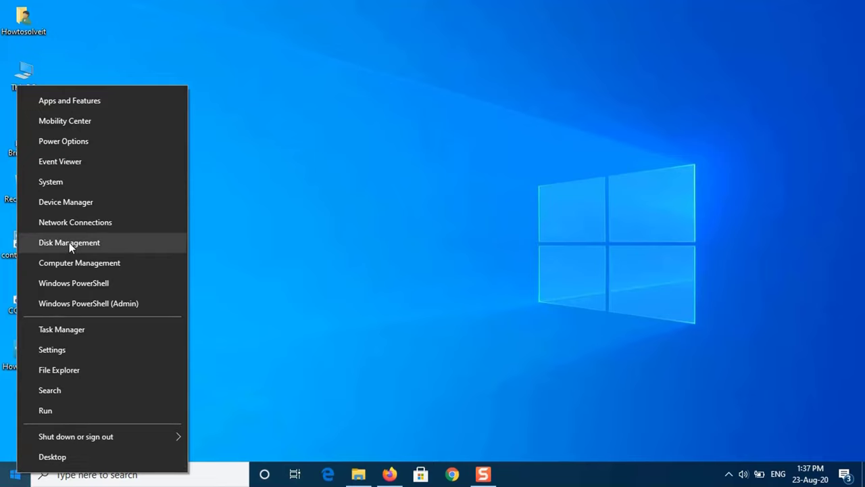
pyautogui.click(73, 203)
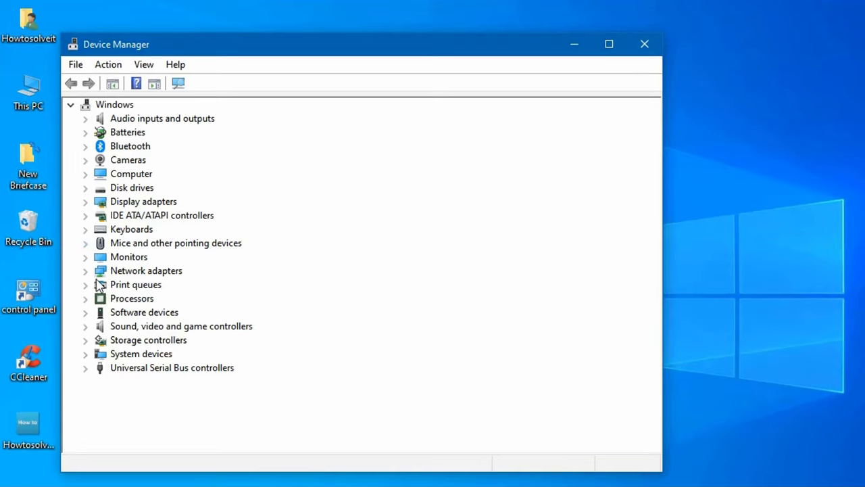
pyautogui.click(86, 271)
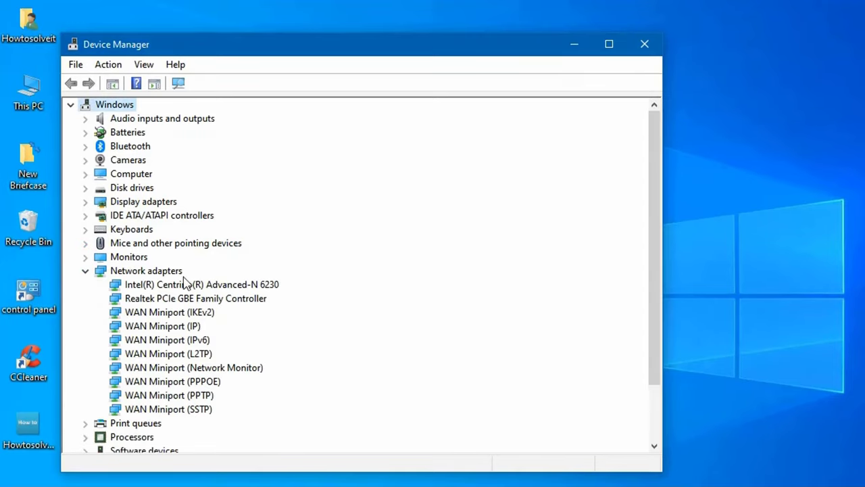
pyautogui.click(193, 285)
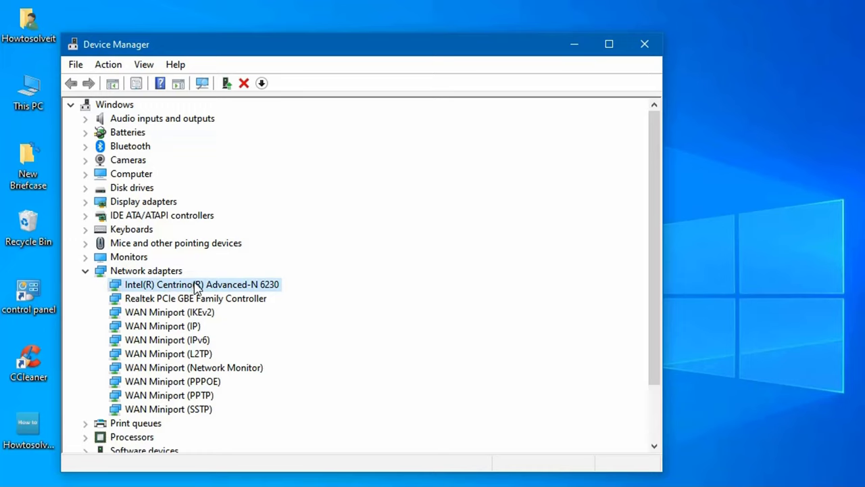
pyautogui.rightClick(197, 287)
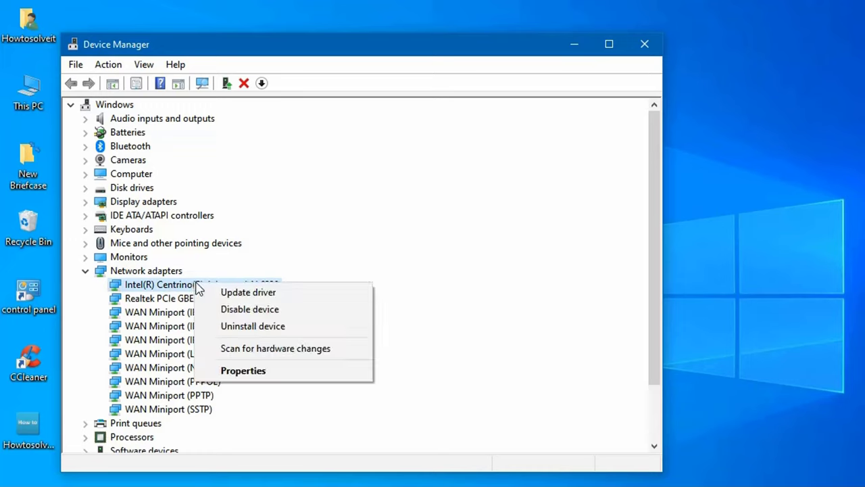
pyautogui.click(242, 372)
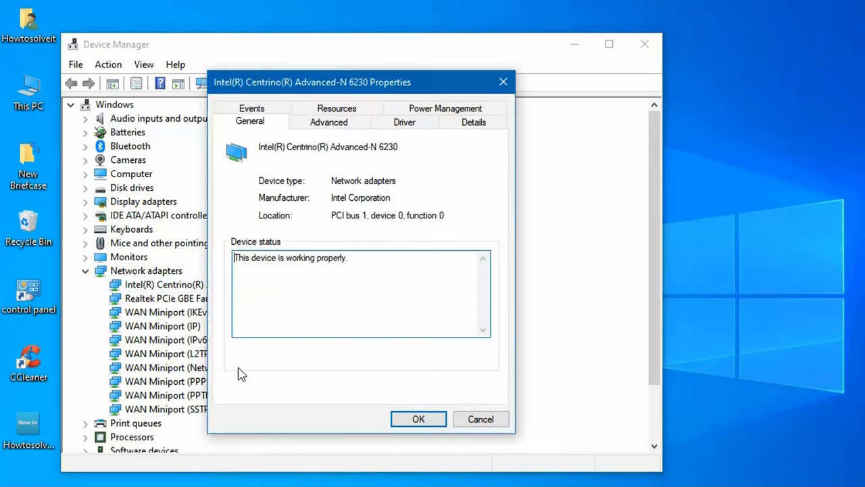
pyautogui.click(447, 110)
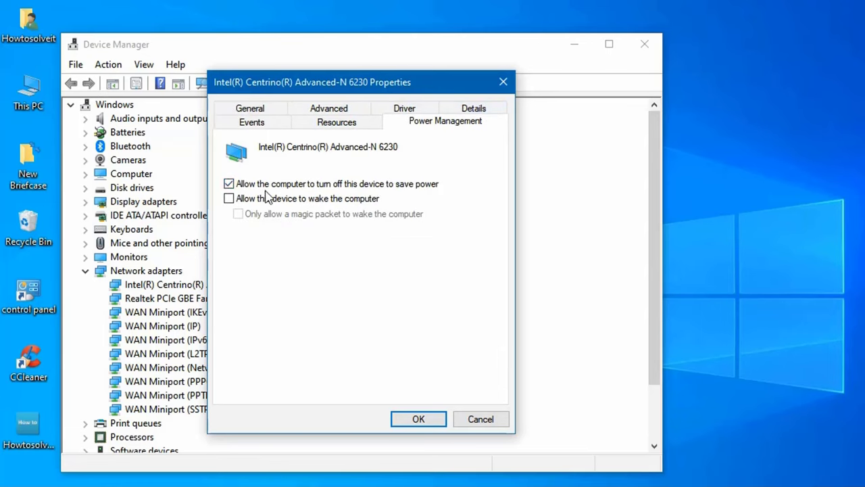
pyautogui.click(228, 185)
pyautogui.click(417, 419)
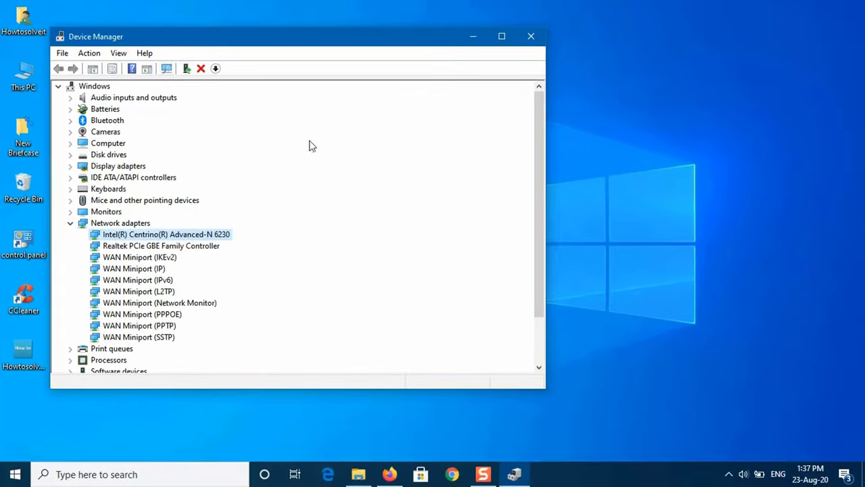
pyautogui.click(530, 36)
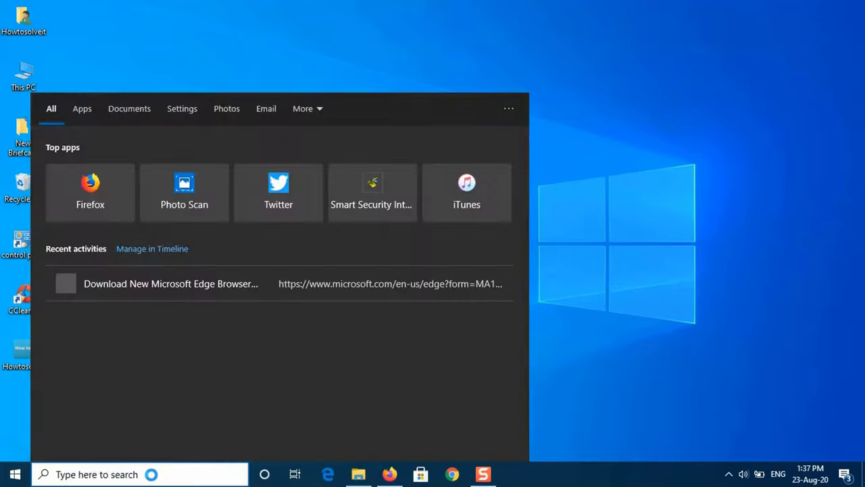
# Search 'system c' and run System Configuration as administrator.
pyautogui.write('system c')
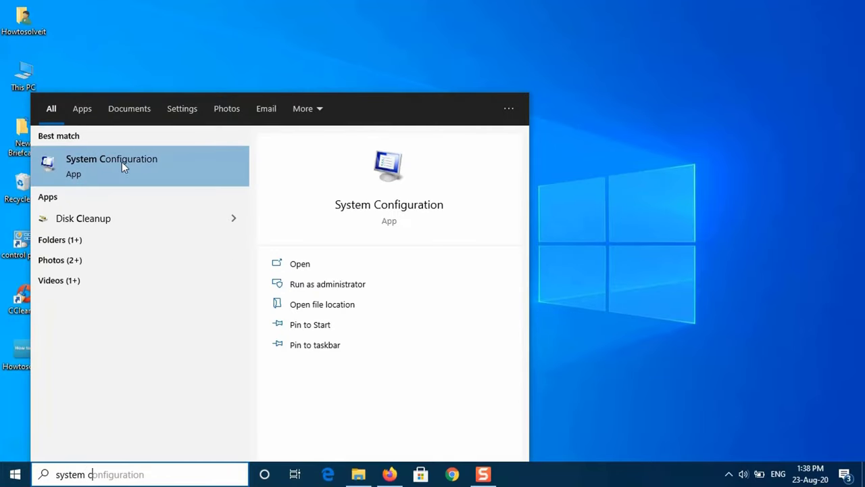
pyautogui.click(327, 284)
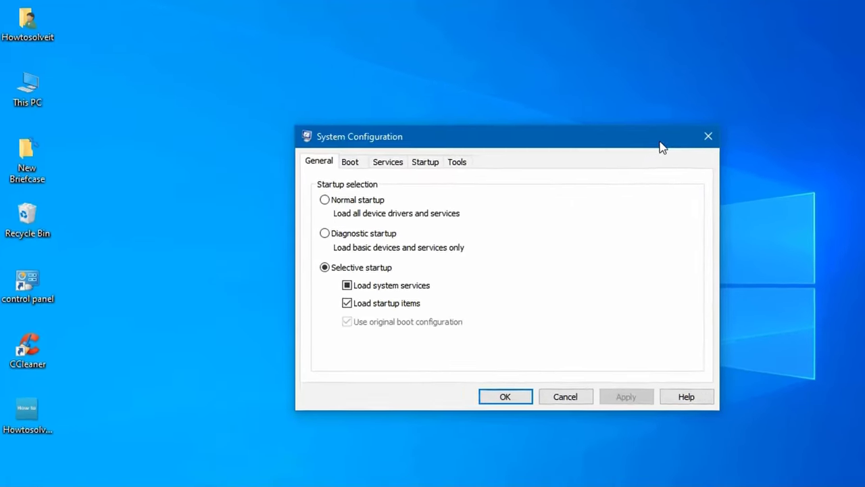
# On the Services tab, enable all services including Adobe Genuine Monitor Service and apply.
pyautogui.click(387, 162)
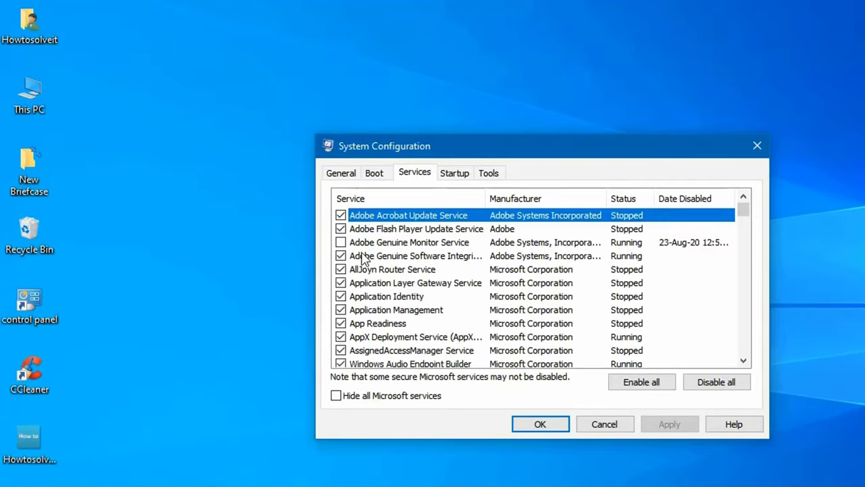
pyautogui.click(643, 387)
pyautogui.click(672, 425)
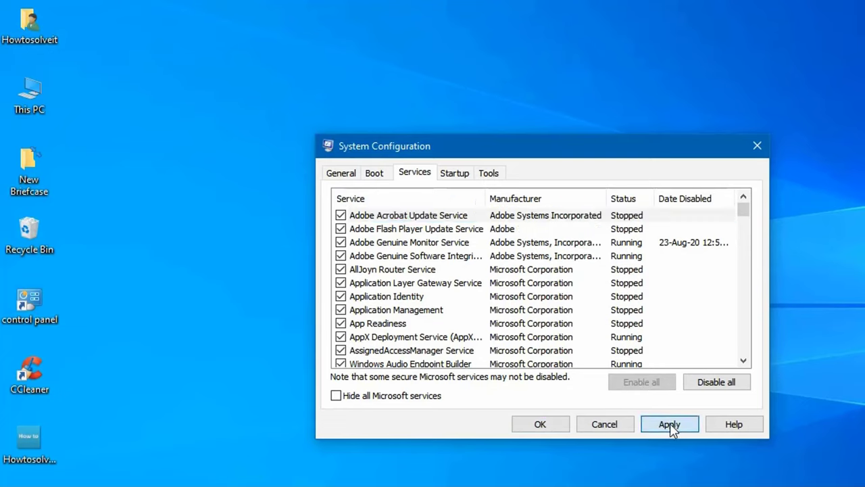
# Apply the re-enabled services and close System Configuration, returning to the desktop.
pyautogui.click(539, 426)
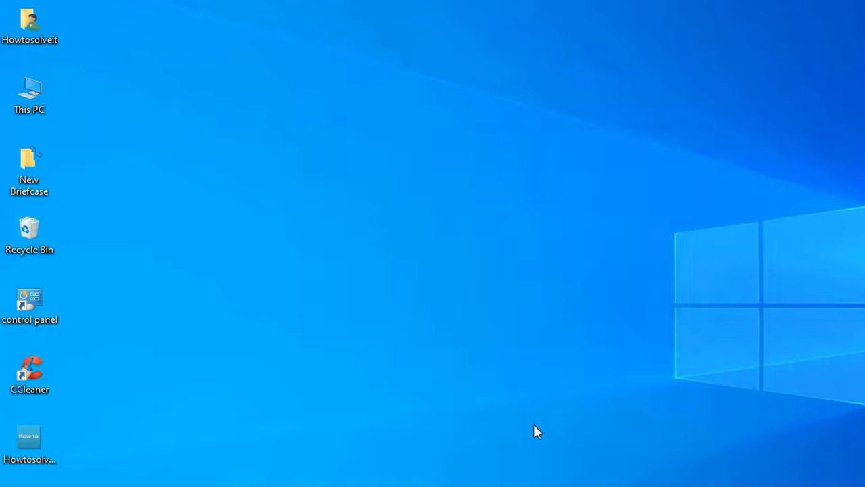